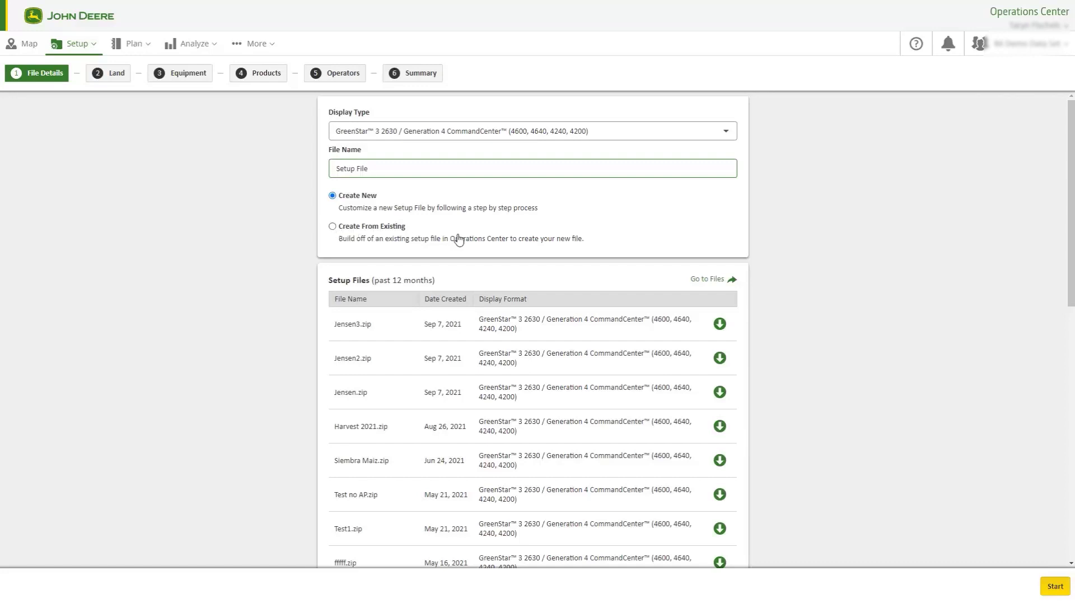
Start the new setup file and include the fields 120, 123 and 85 with all their boundaries, flags and guidance tracks.
left_click(1054, 587)
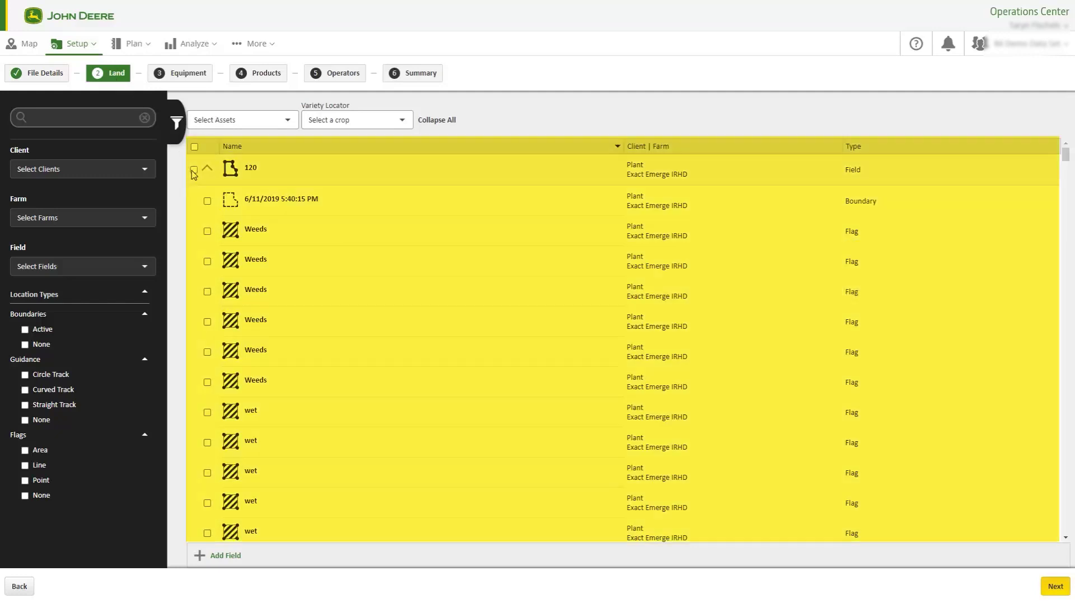
left_click(194, 170)
scroll(207, 247, "down", 5)
scroll(208, 248, "down", 5)
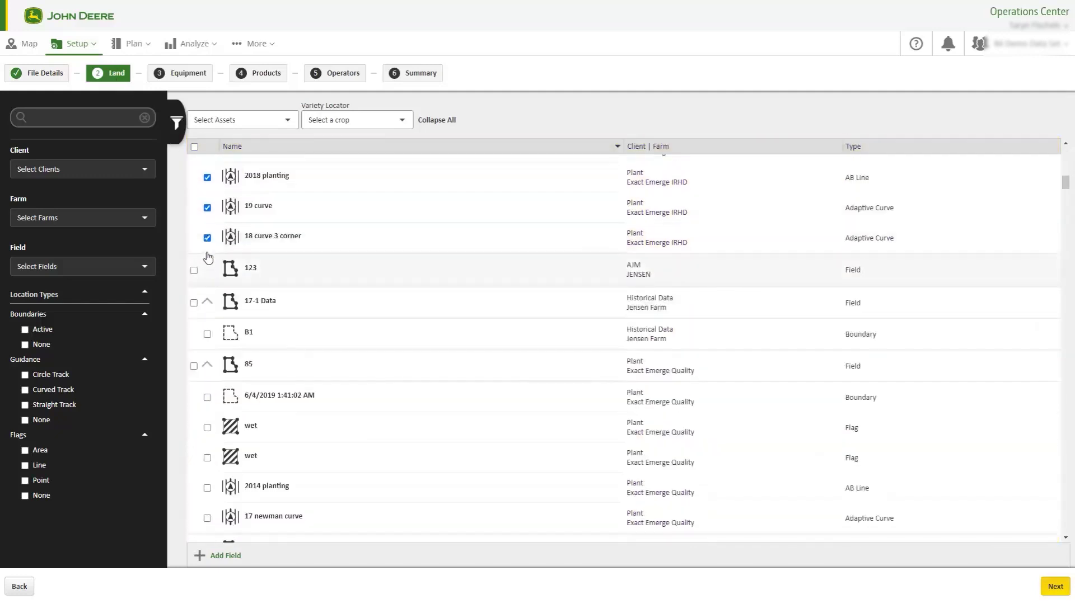
left_click(195, 272)
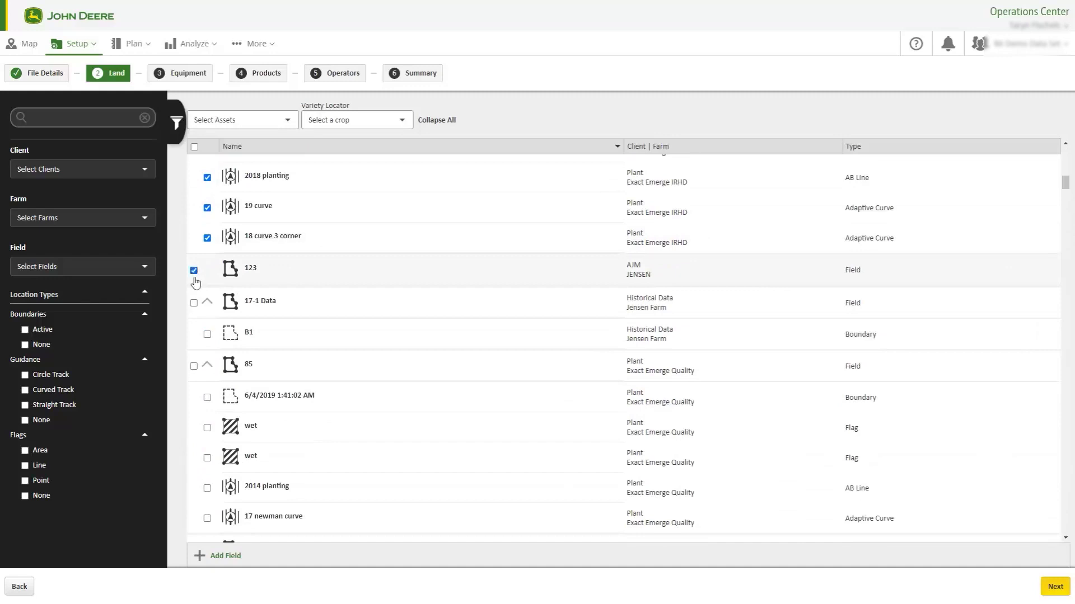
left_click(193, 366)
scroll(241, 434, "down", 1)
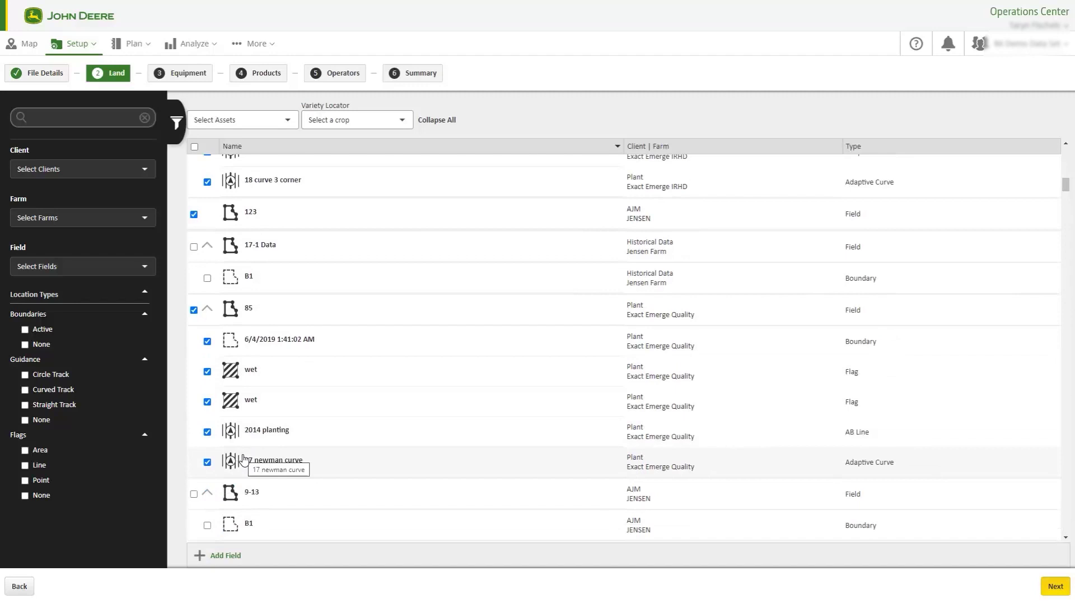
left_click(402, 128)
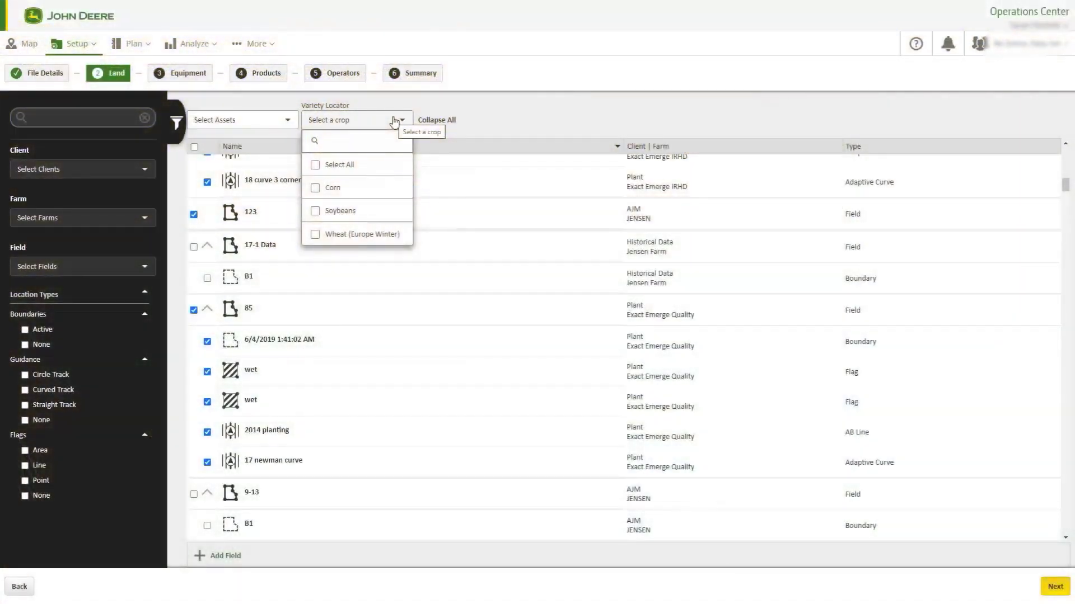
left_click(395, 121)
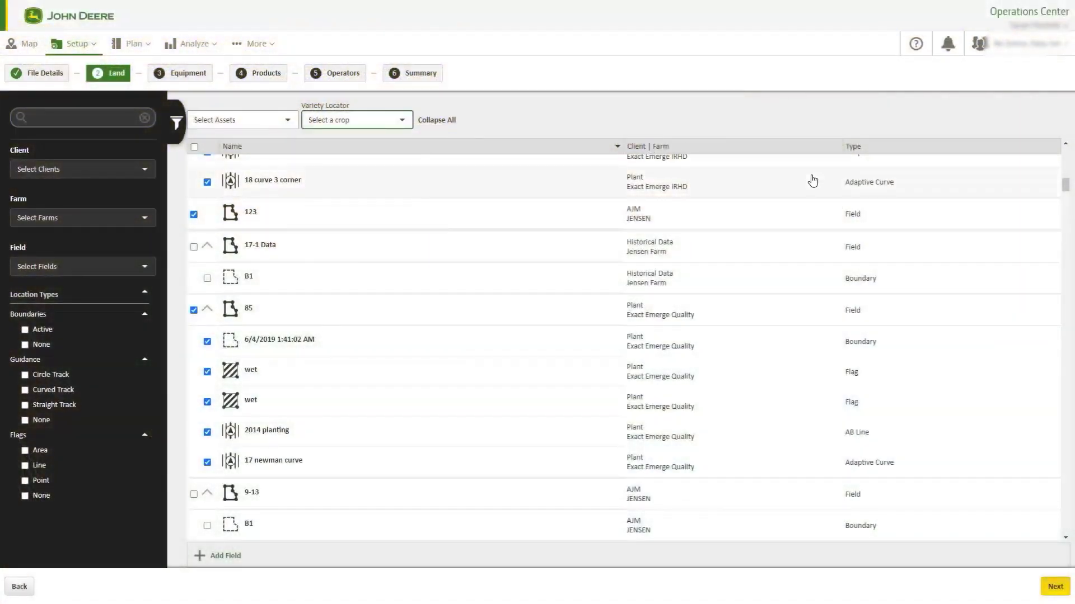
For equipment, include the Combine and Tractor for Planter machines and all listed implements.
left_click(1053, 586)
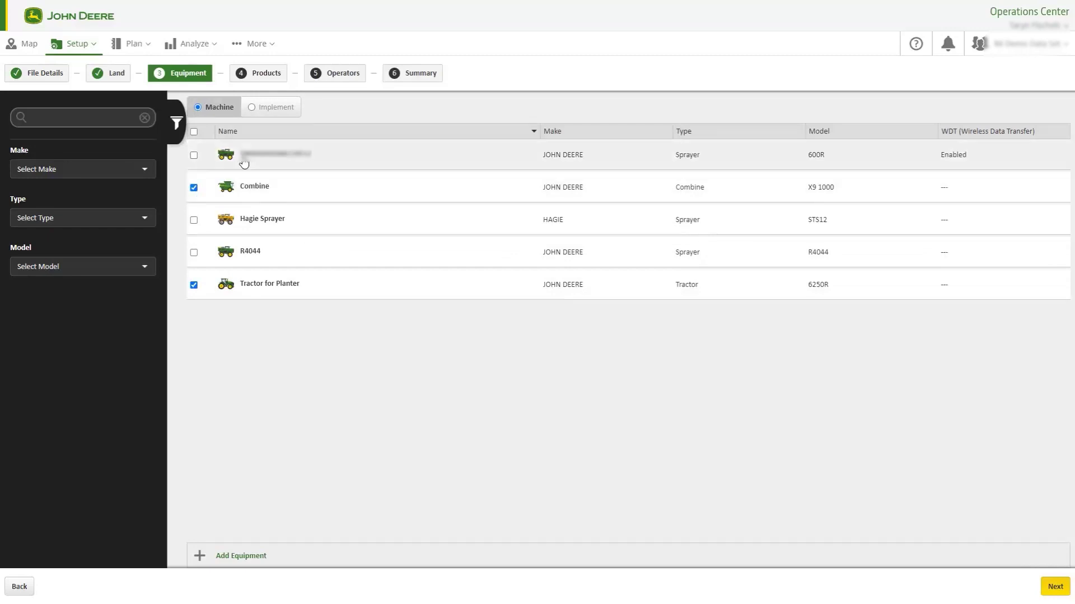
left_click(271, 109)
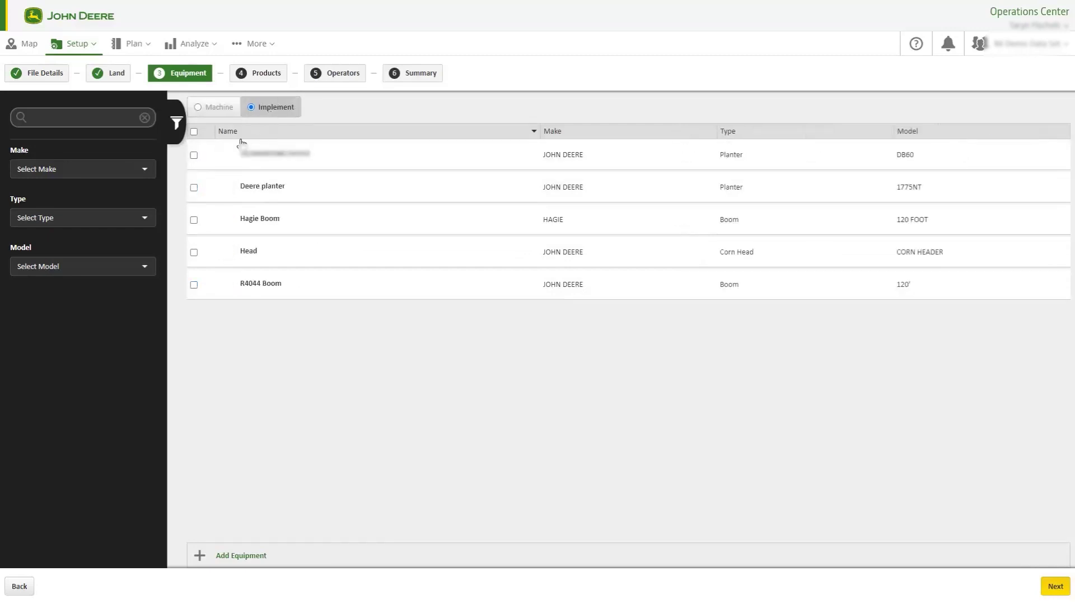
left_click(194, 132)
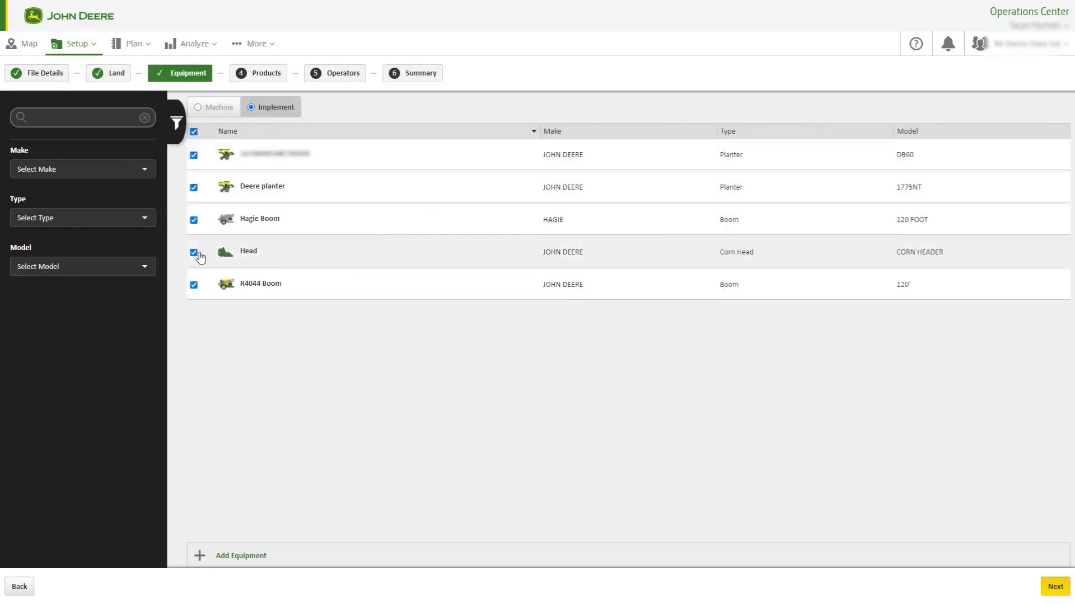
Include the products Ammonia, Broadaxe, Lime and Manure in the setup file.
left_click(1051, 586)
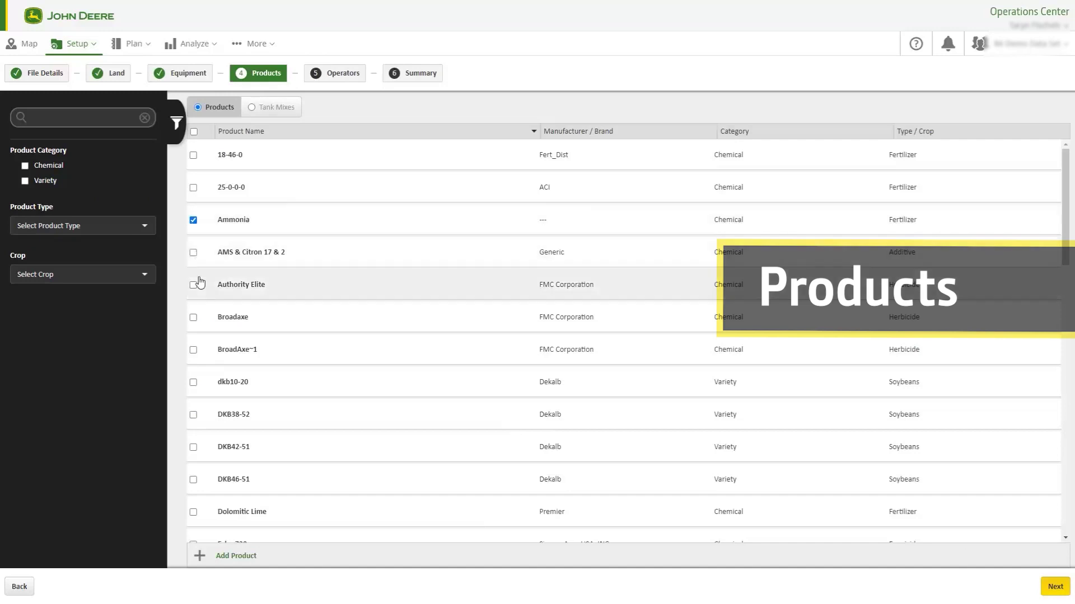
left_click(193, 317)
scroll(195, 341, "down", 1)
scroll(198, 361, "down", 3)
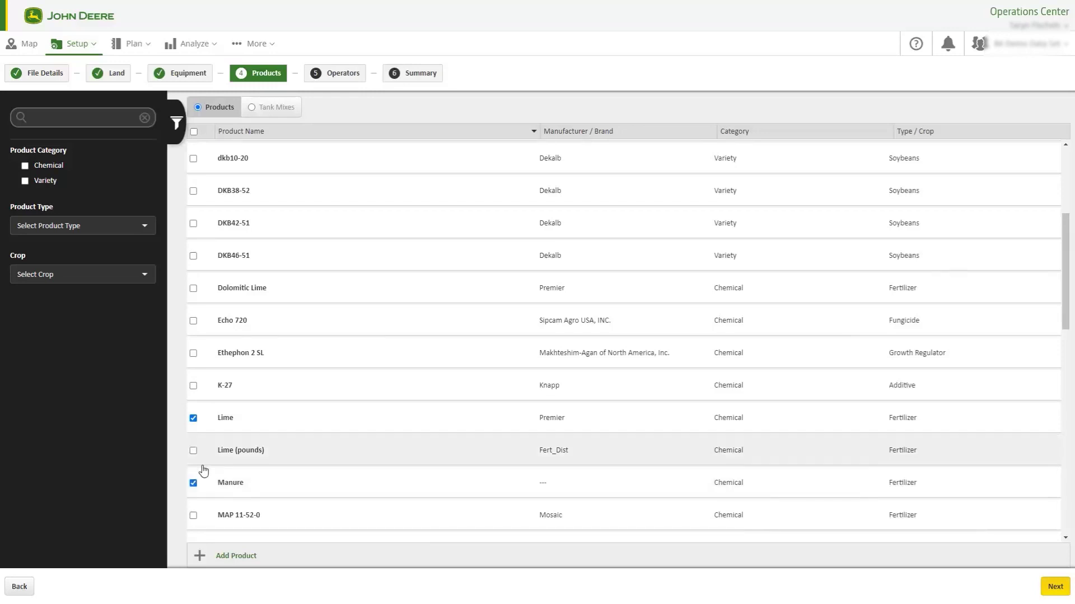
left_click(84, 49)
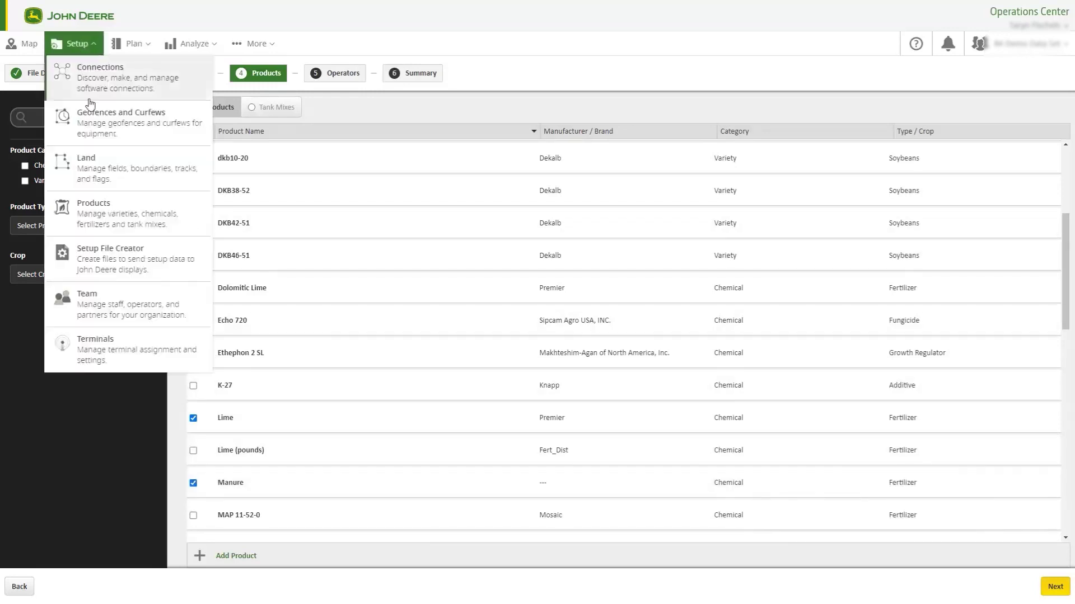
left_click(93, 49)
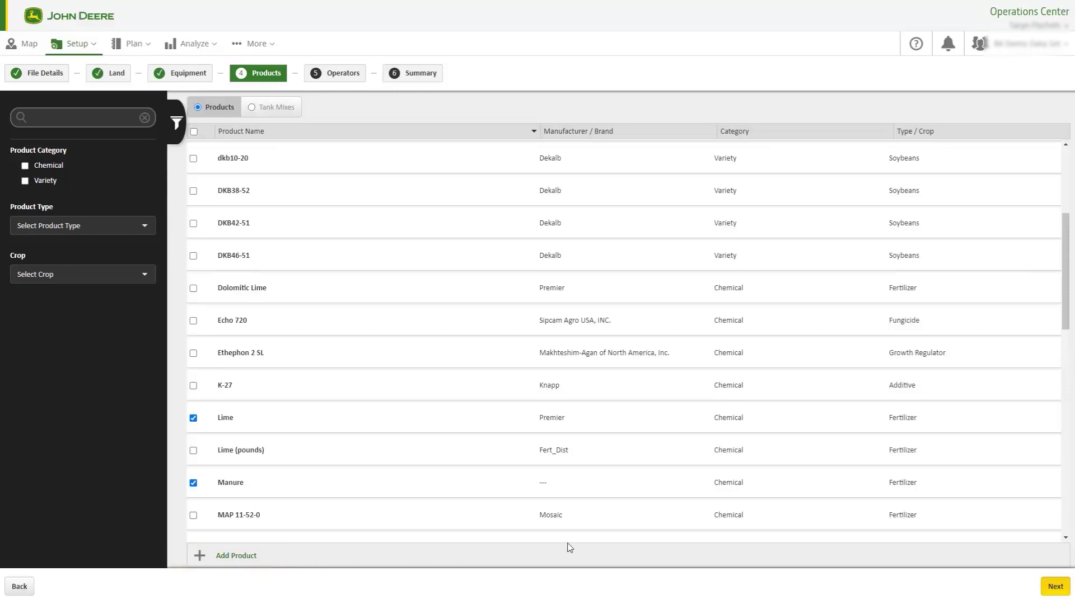
Include the second and seventh listed operators and create the setup file from the summary.
left_click(1054, 591)
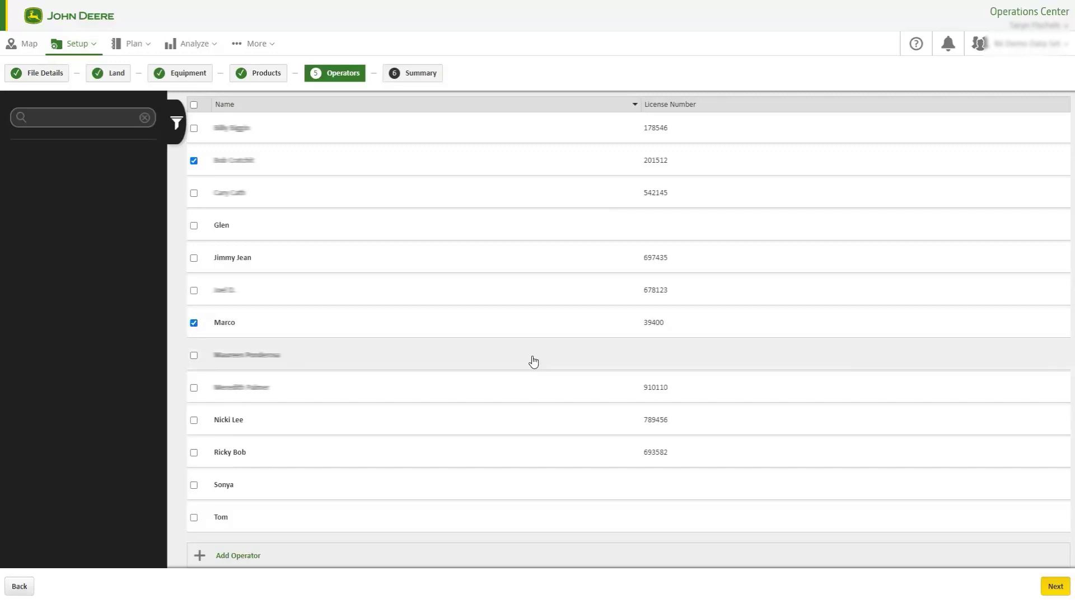
left_click(1057, 588)
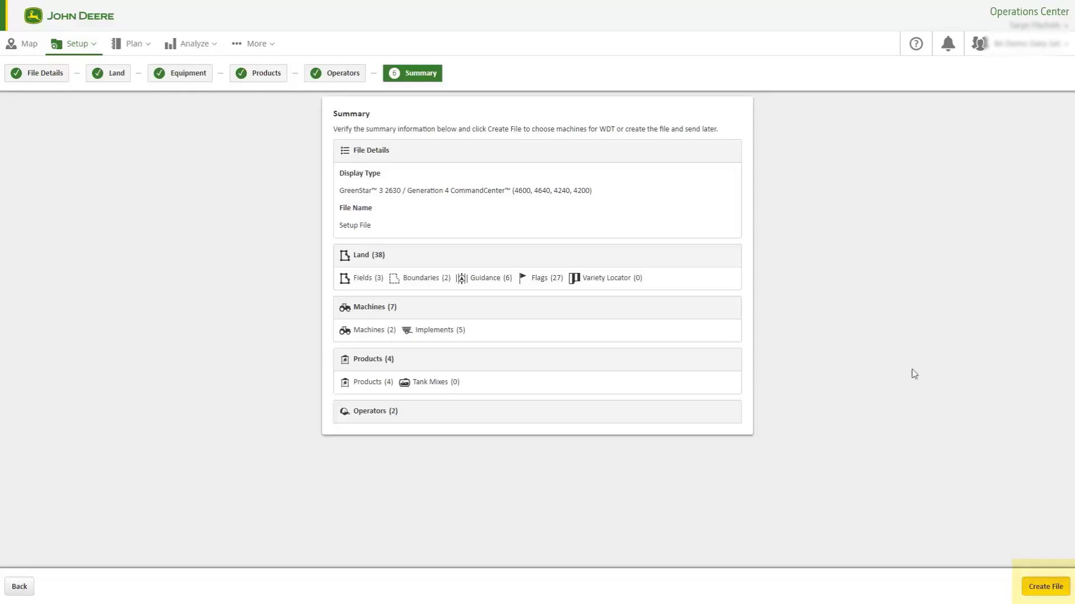
left_click(1040, 588)
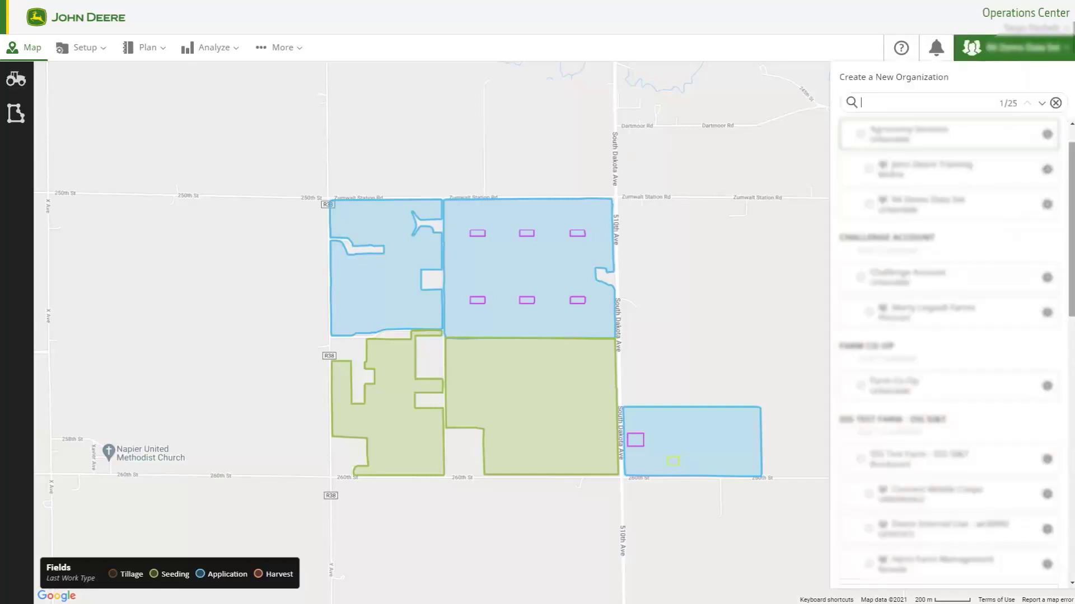
Turn on AutoPath in the R4 Demo Data Set organization's preference settings and save the change.
scroll(951, 353, "down", 8)
scroll(1041, 492, "down", 5)
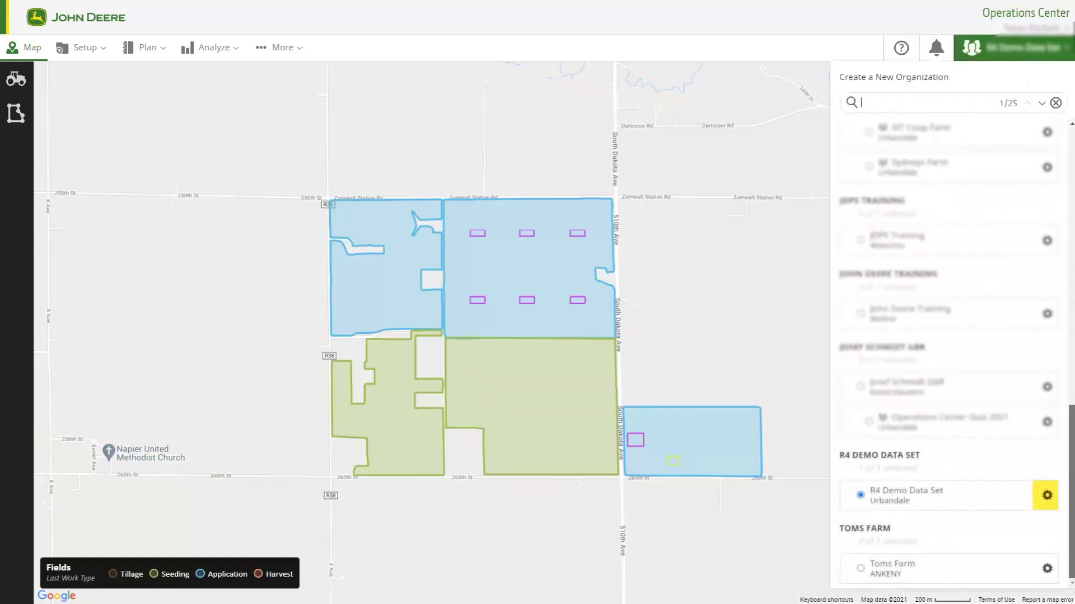
left_click(1046, 493)
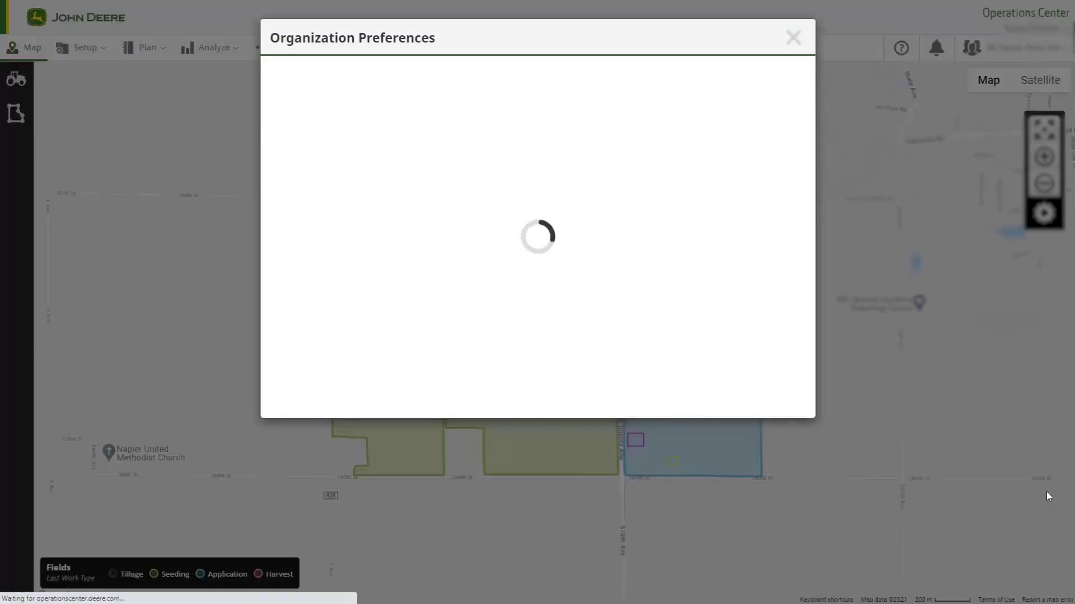
left_click(336, 101)
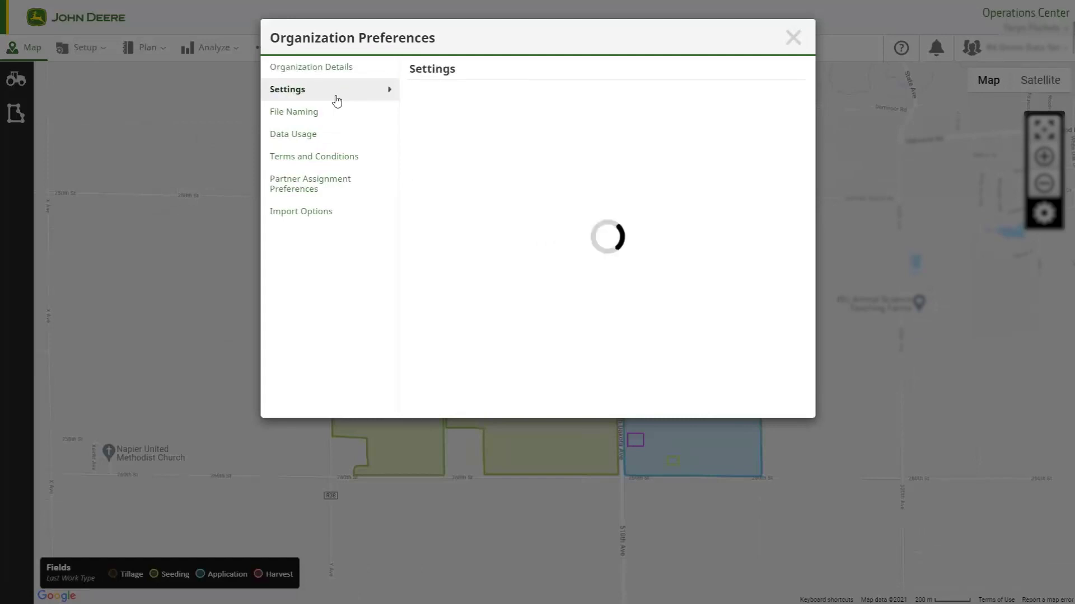
scroll(532, 240, "down", 3)
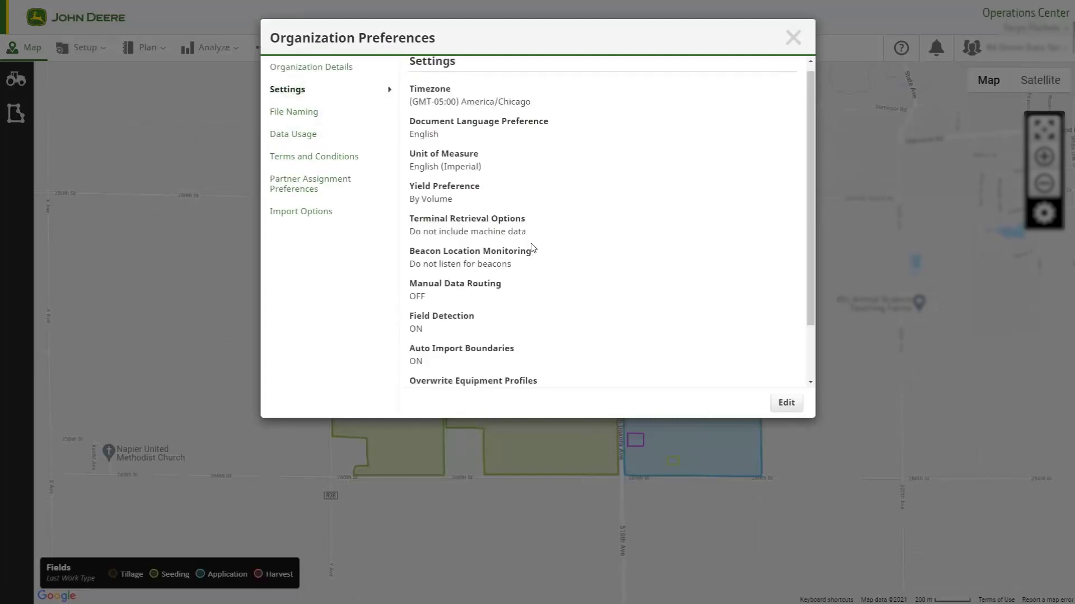
left_click(786, 403)
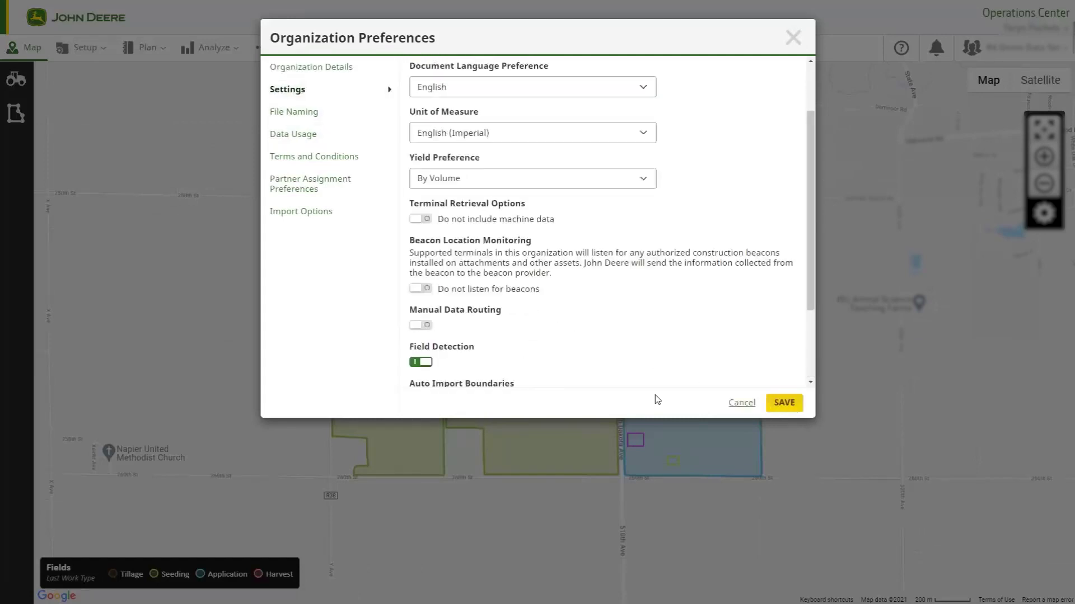
scroll(504, 369, "down", 3)
left_click(427, 362)
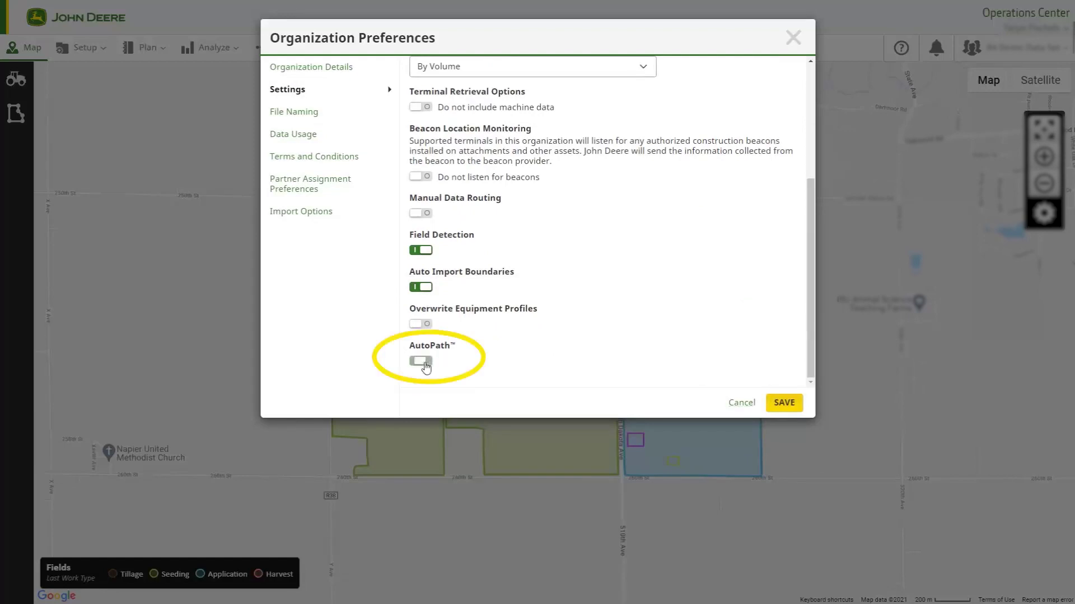
left_click(779, 405)
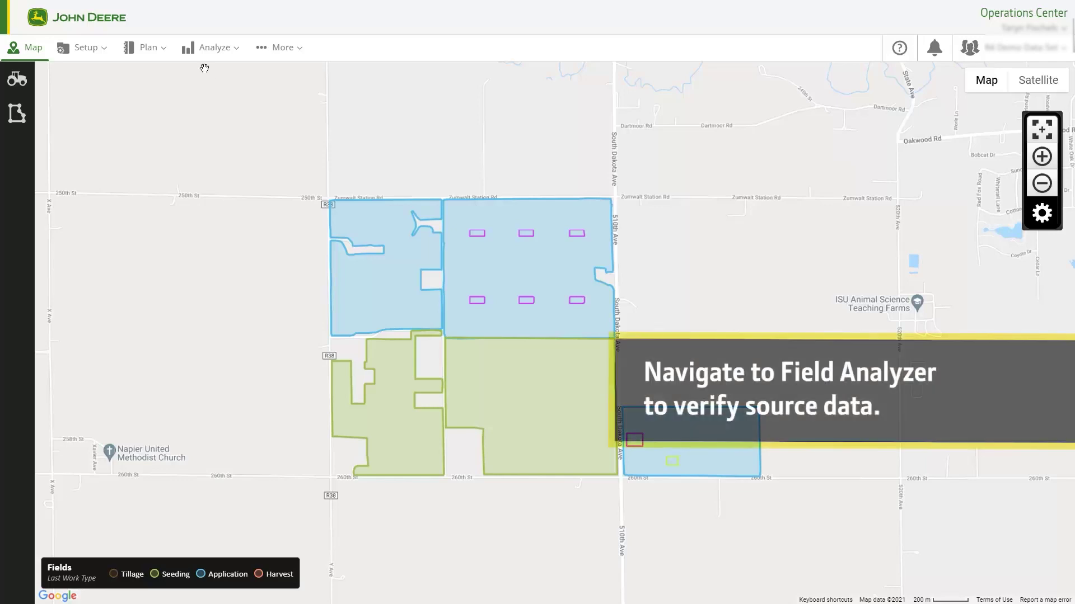
Open the field Rented 1 in Field Analyzer to verify its source data.
left_click(213, 47)
left_click(253, 187)
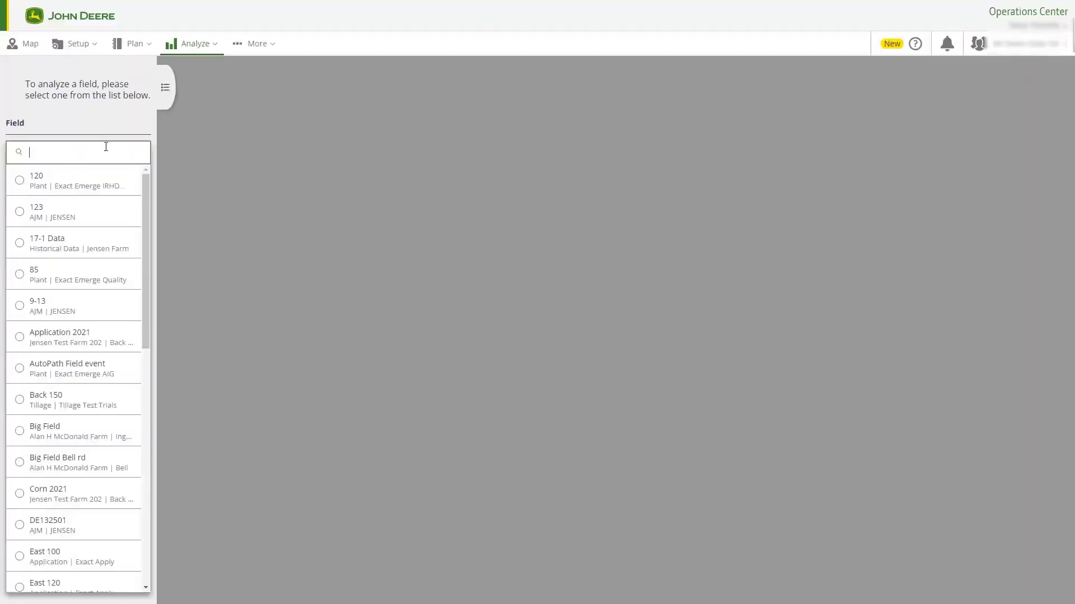
type("rented 1")
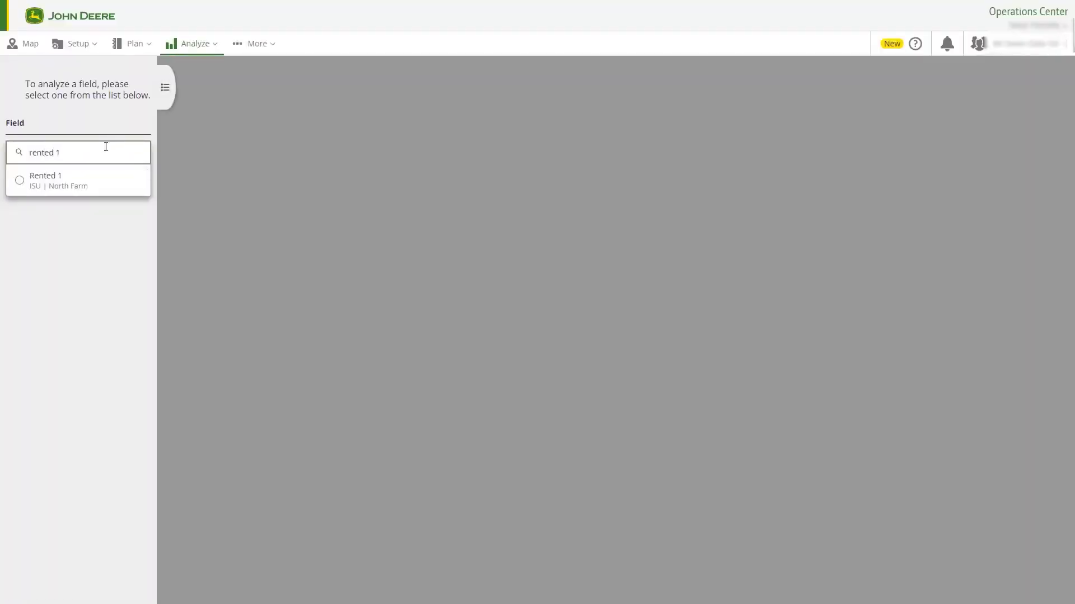
left_click(106, 177)
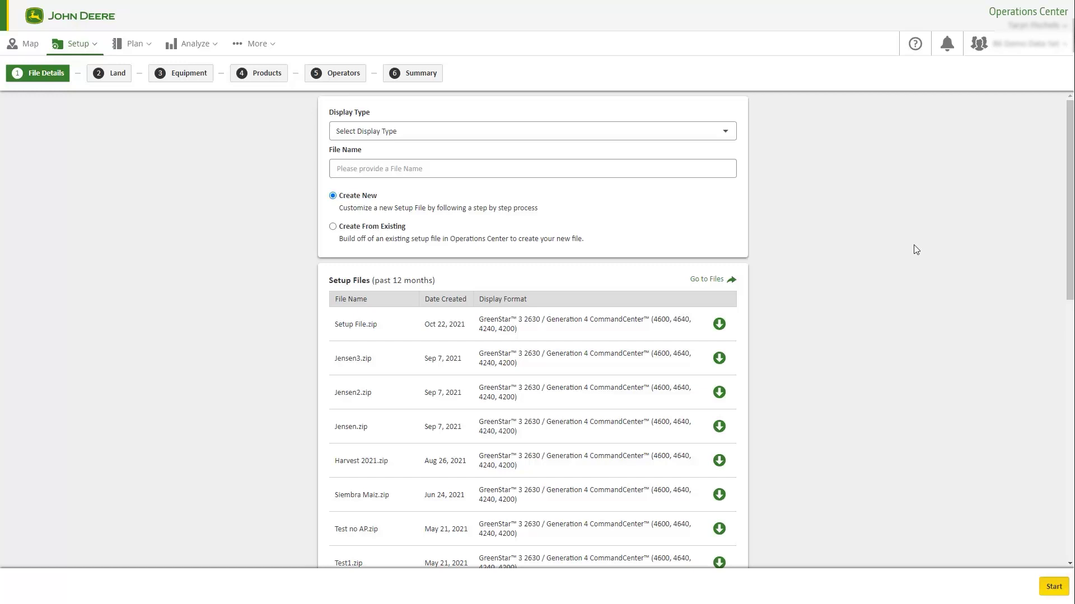
Start a new setup file named Autopath for the GreenStar 3 2630 / Generation 4 CommandCenter display type.
left_click(731, 138)
left_click(586, 160)
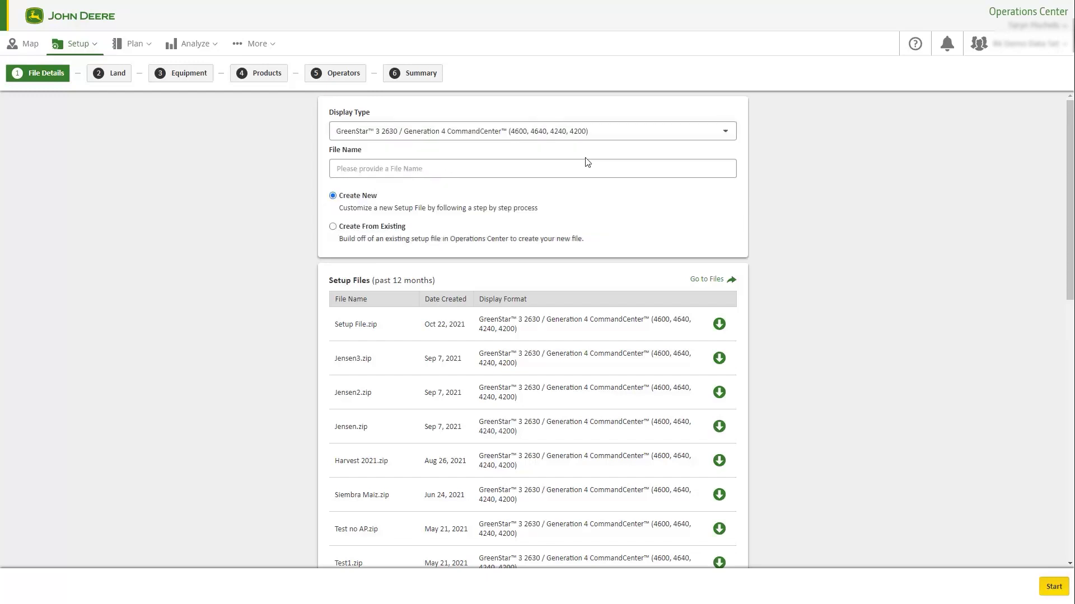
left_click(587, 161)
type("Autopath")
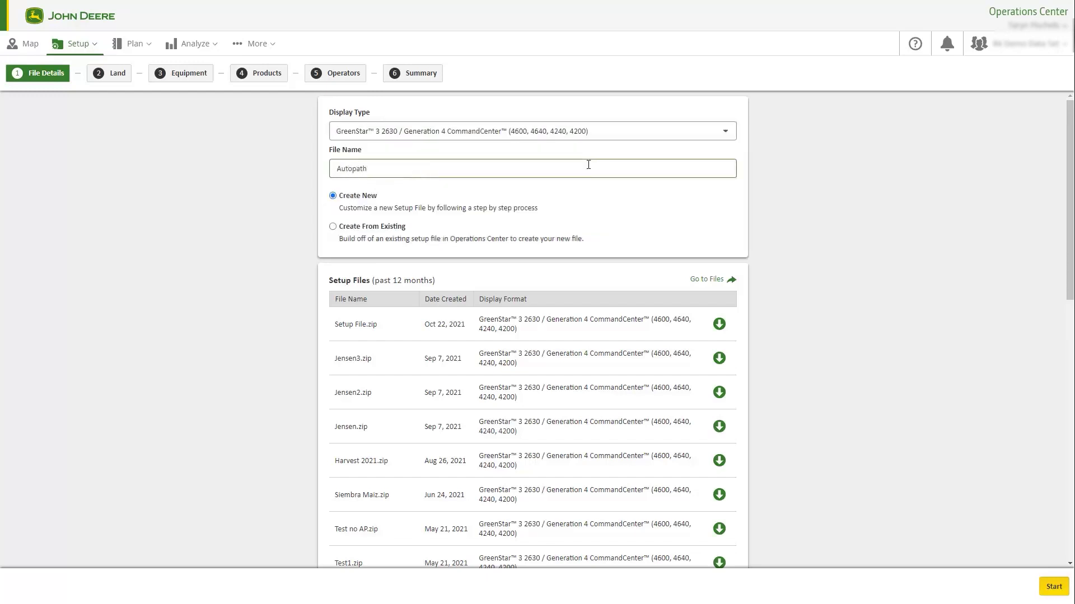
left_click(1051, 588)
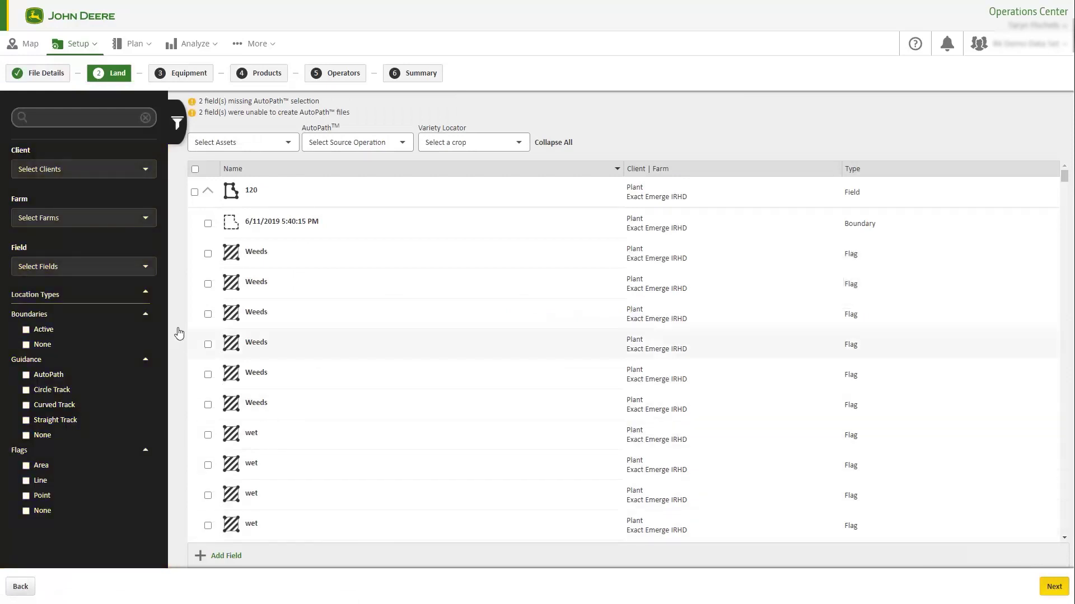
Filter the land list to AutoPath guidance, include Rented 1 with its boundary, and set the AutoPath source operation to Most Recent Seeding.
left_click(25, 375)
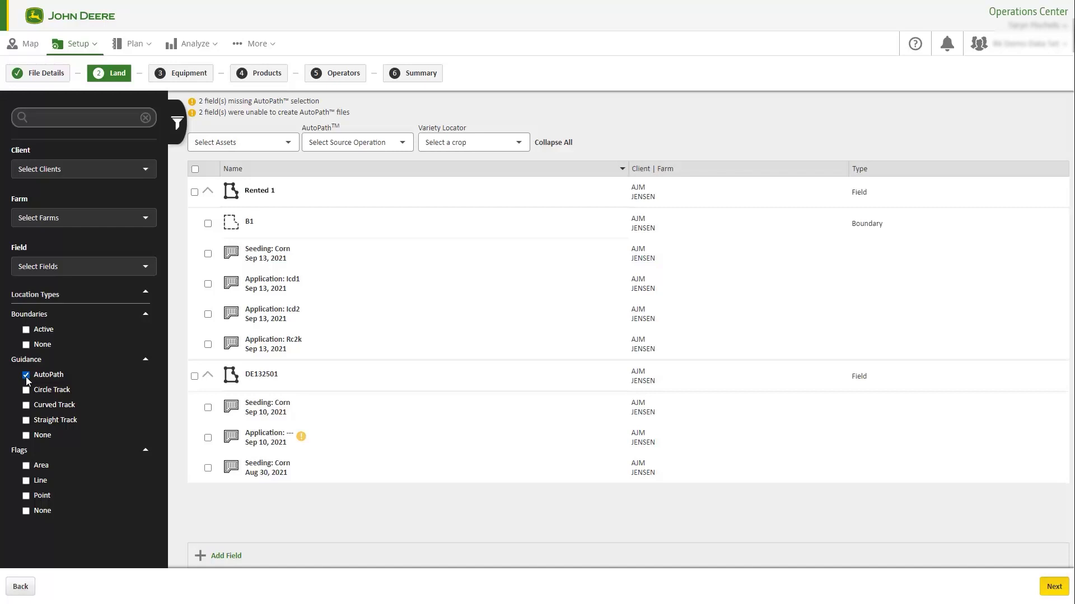
left_click(195, 193)
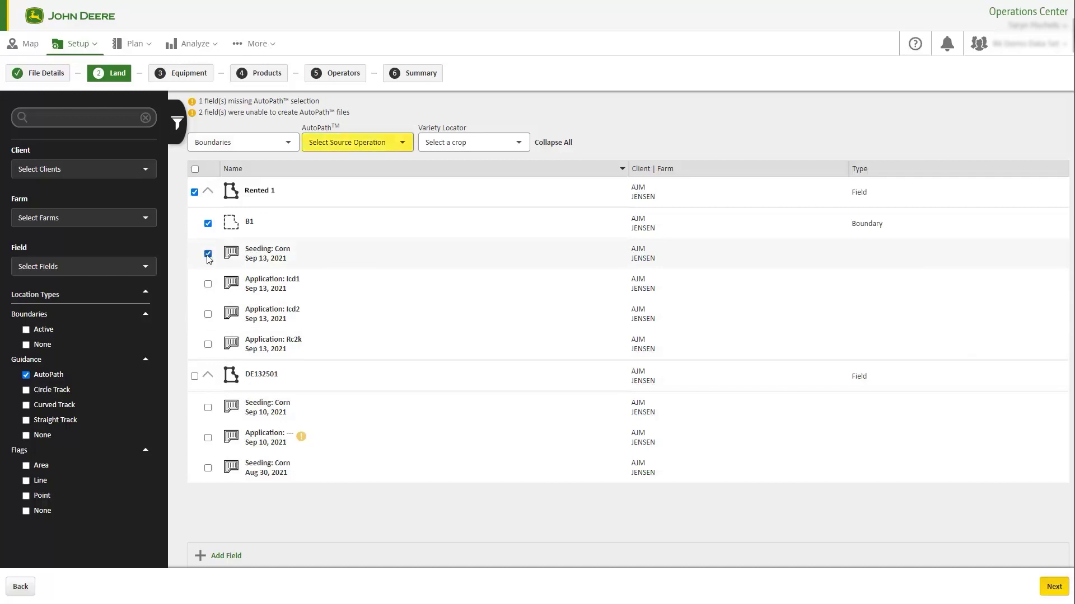
left_click(402, 146)
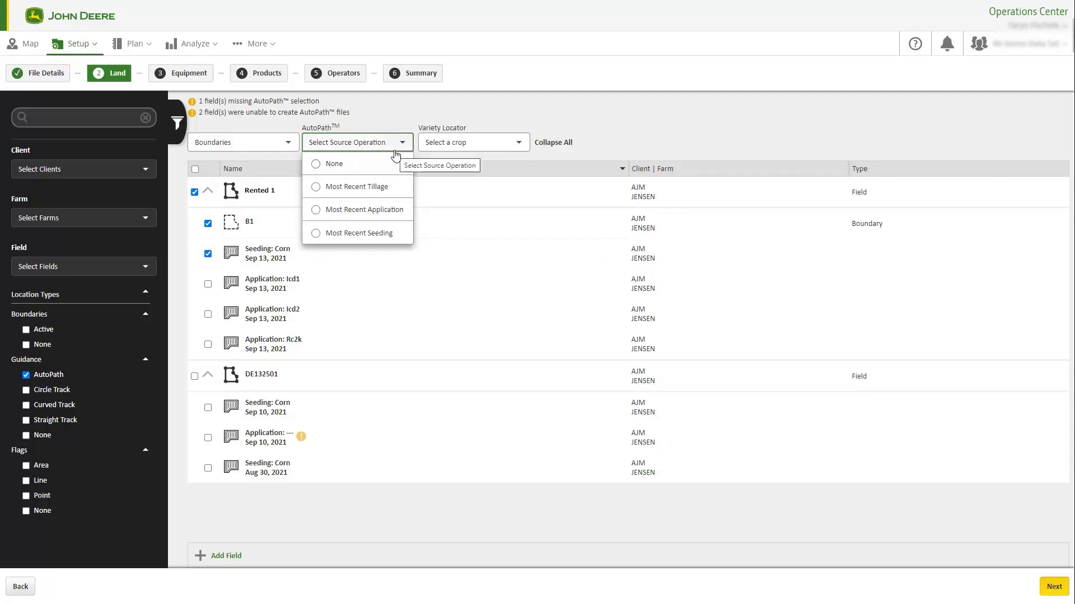
left_click(374, 239)
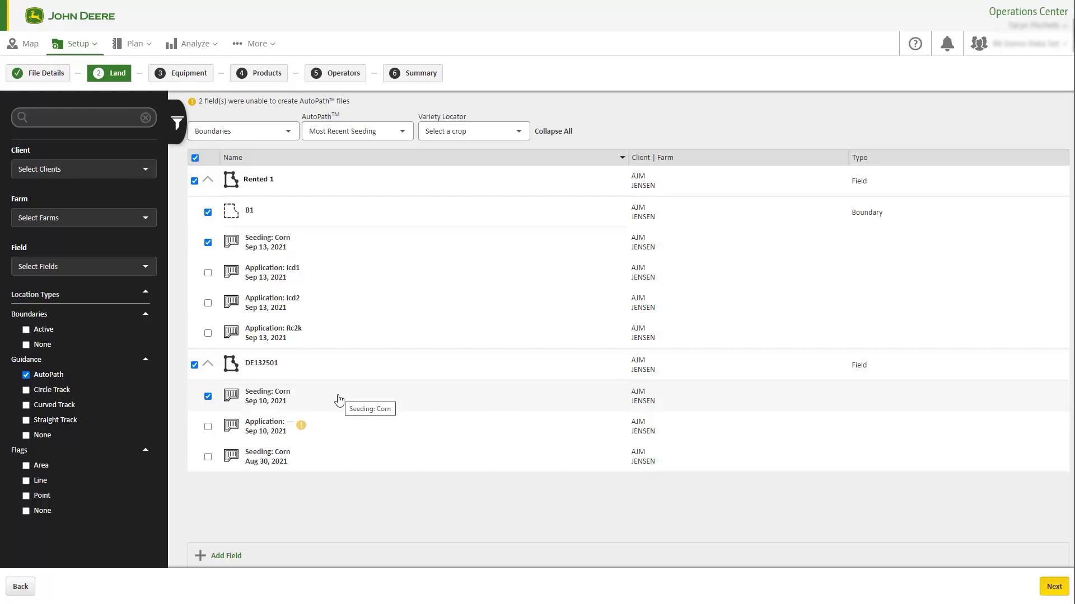
Include the Combine machine and all listed implements in the AutoPath setup file.
left_click(1054, 587)
left_click(195, 188)
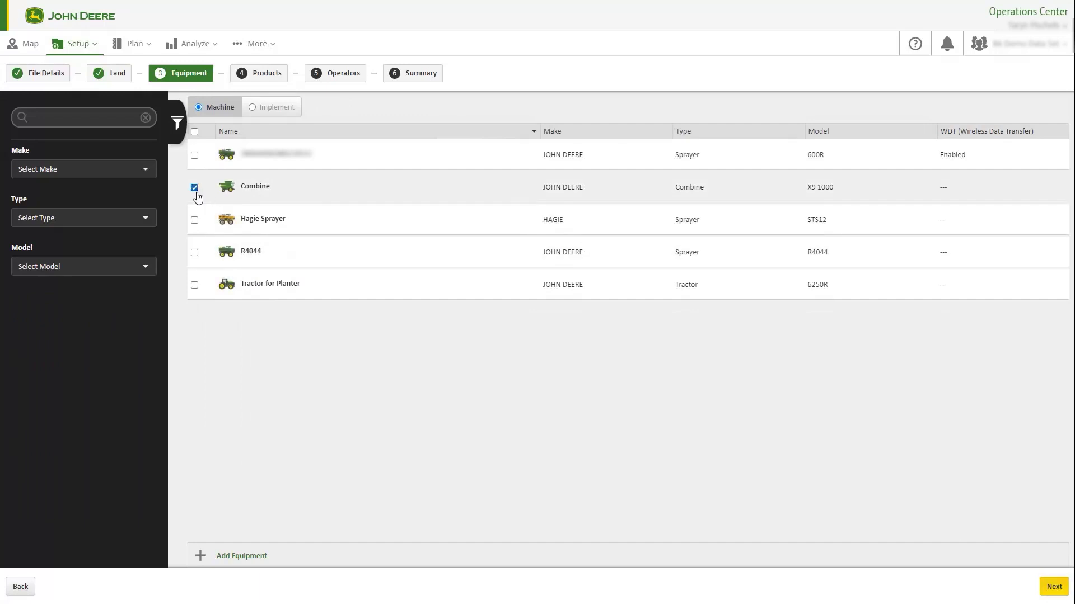
left_click(252, 107)
left_click(195, 132)
Include the products Ammonia, Broadaxe, DKB46-51 and Dolomitic Lime.
left_click(1054, 587)
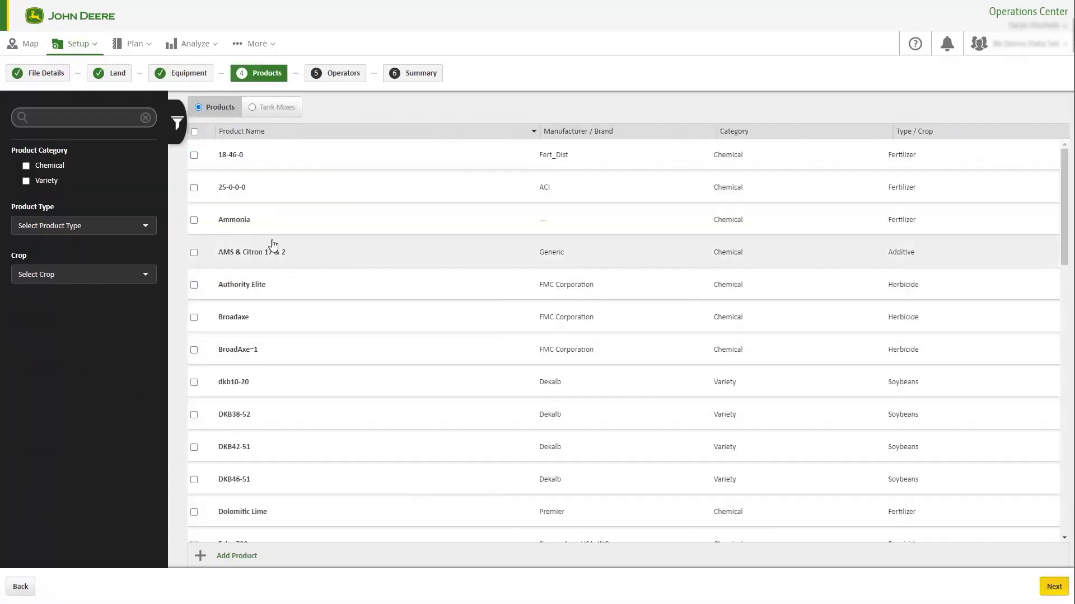
left_click(194, 220)
left_click(194, 317)
left_click(194, 480)
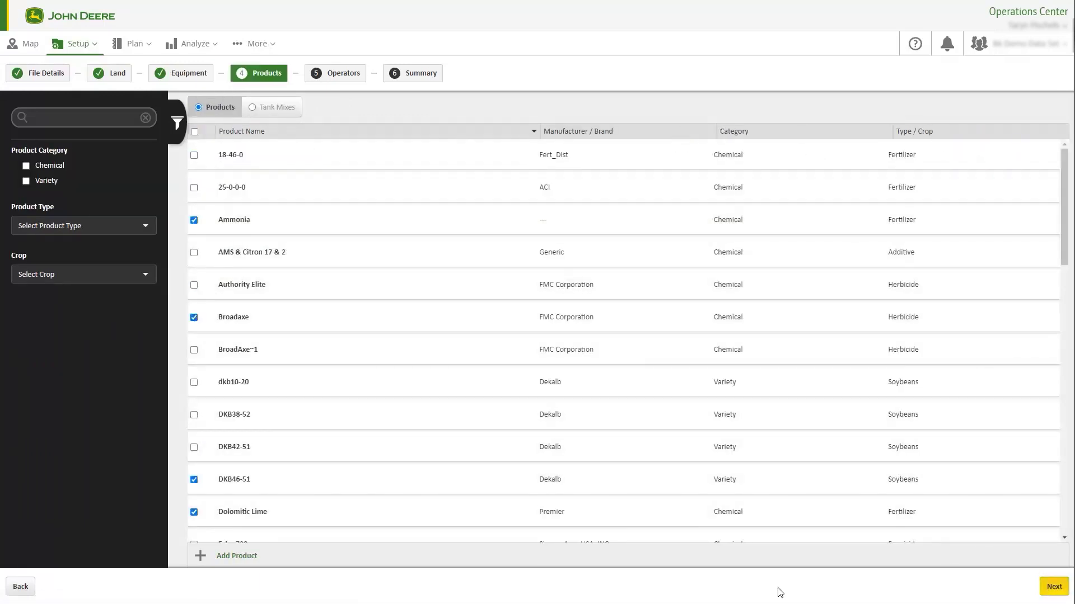
Include the third and tenth listed operators in the AutoPath setup file.
left_click(1054, 586)
left_click(194, 194)
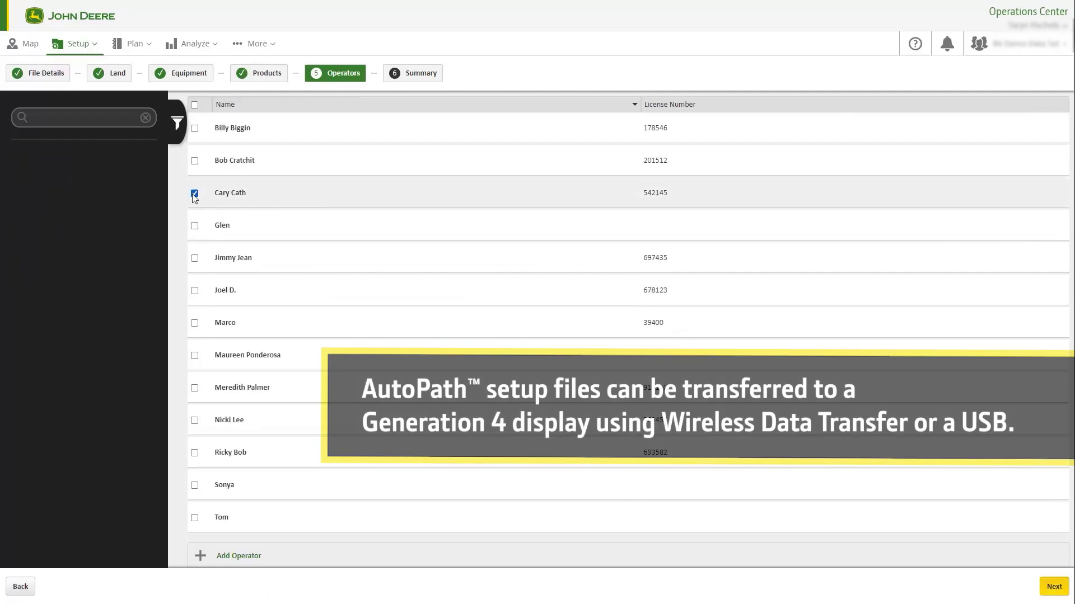
left_click(194, 420)
Create the AutoPath setup file from the summary using the Create and Send option.
left_click(1054, 587)
left_click(1044, 587)
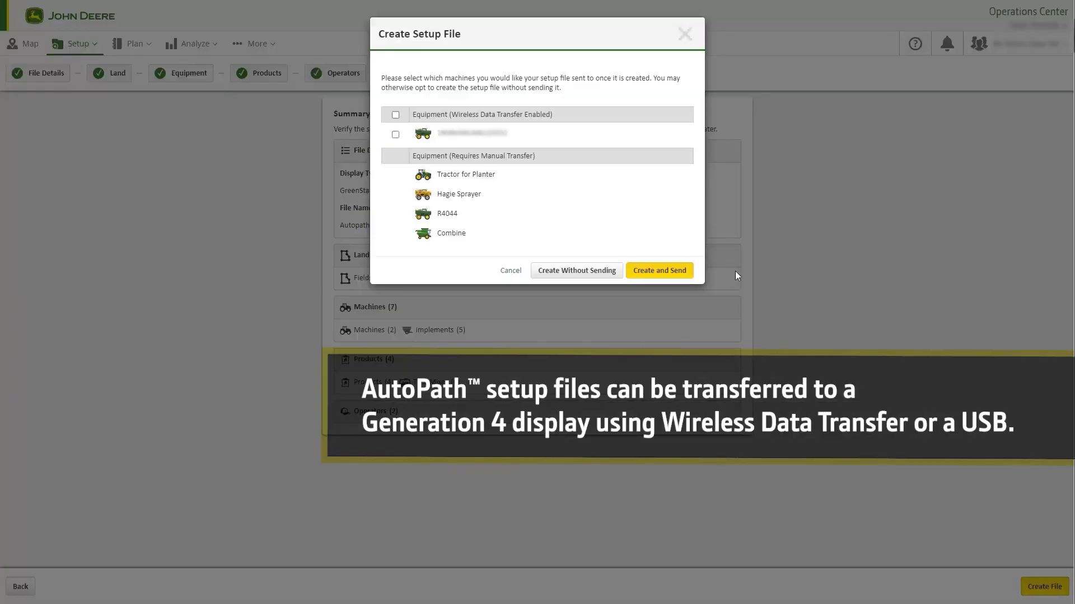
left_click(672, 271)
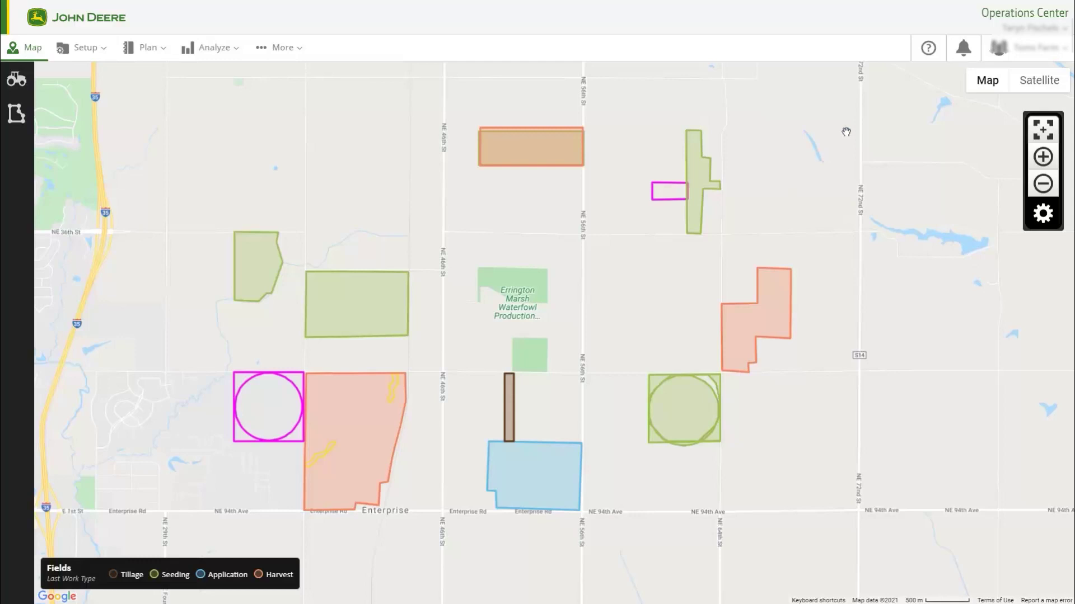
Show the available help and support options.
left_click(931, 60)
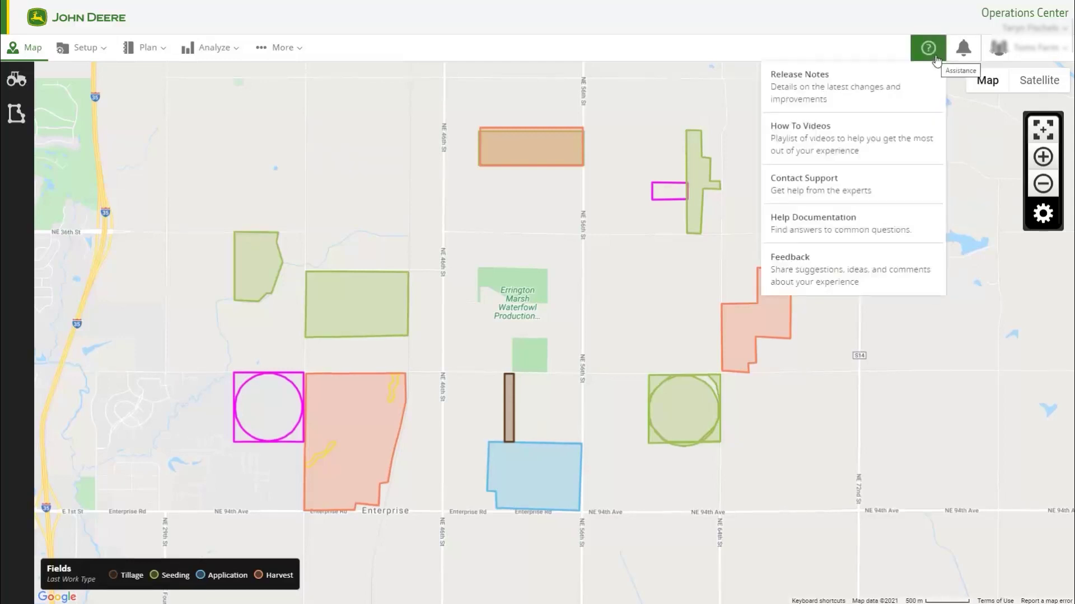